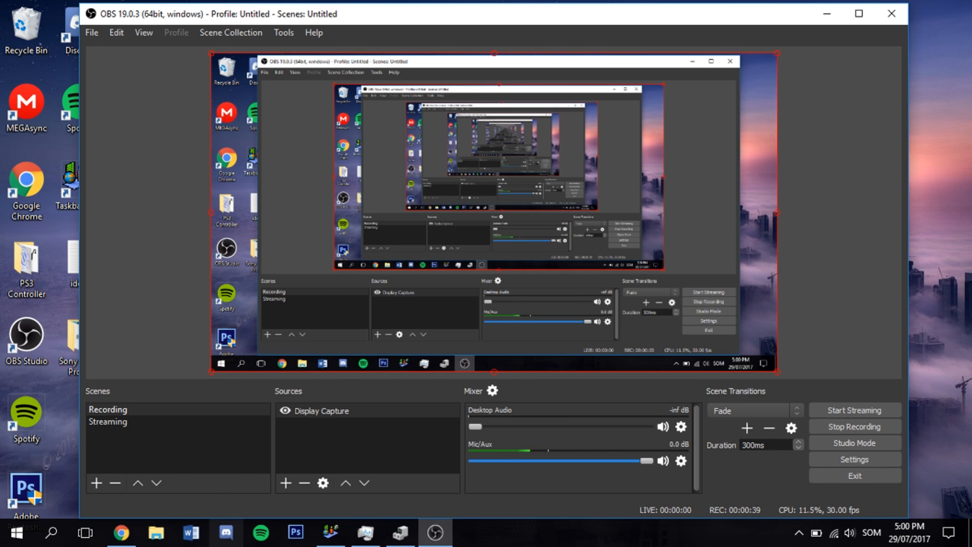
# Bring up the Windows quick-link system menu from the Start button
pyautogui.rightClick(15, 532)
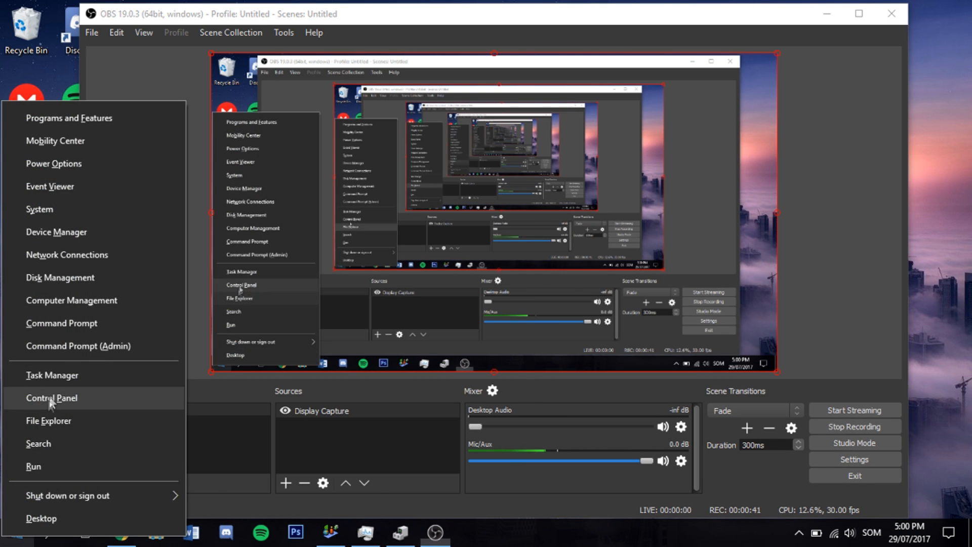
# Confirm in Device Manager that the NVIDIA GeForce 940MX adapter offers Enable, i.e. is disabled, then return to OBS
pyautogui.click(45, 228)
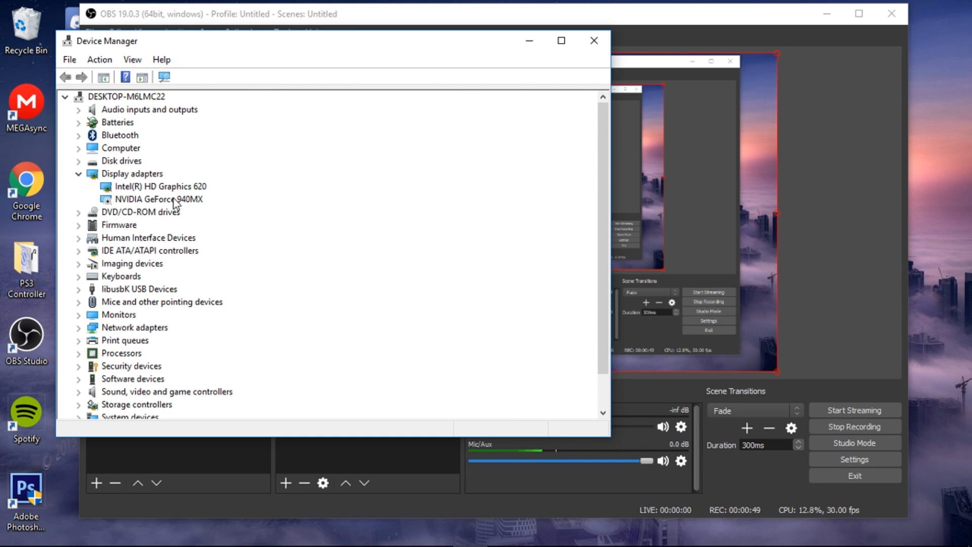
pyautogui.click(147, 202)
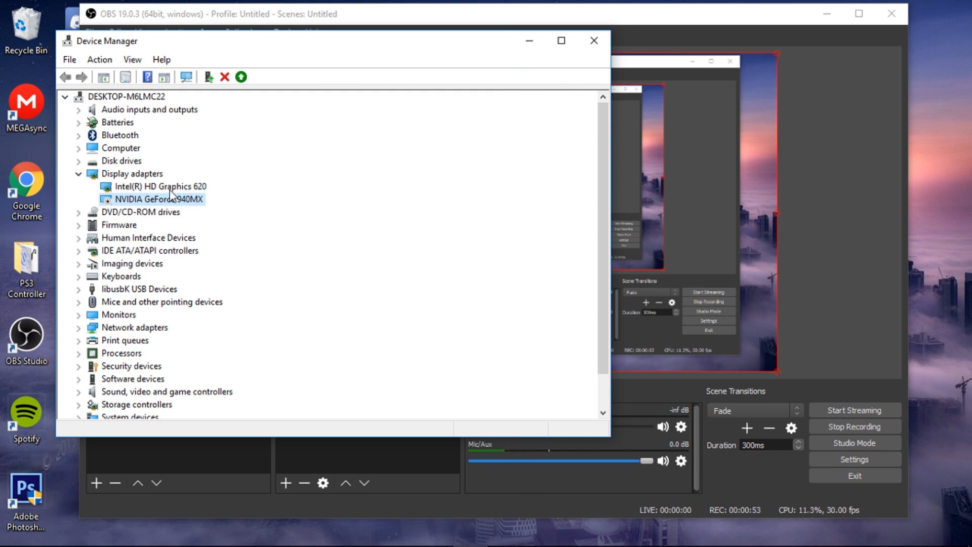
pyautogui.press('Up')
pyautogui.press('Down')
pyautogui.rightClick(174, 203)
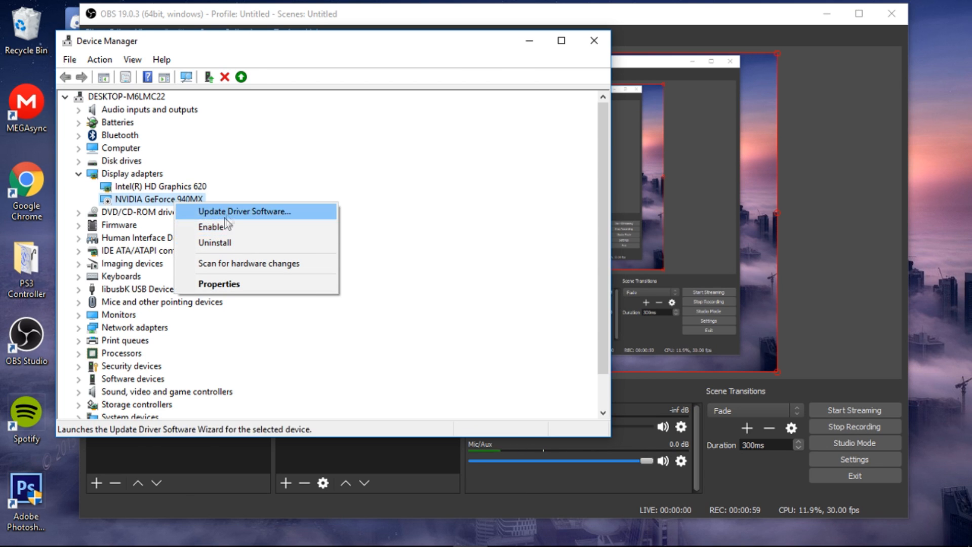
pyautogui.click(594, 40)
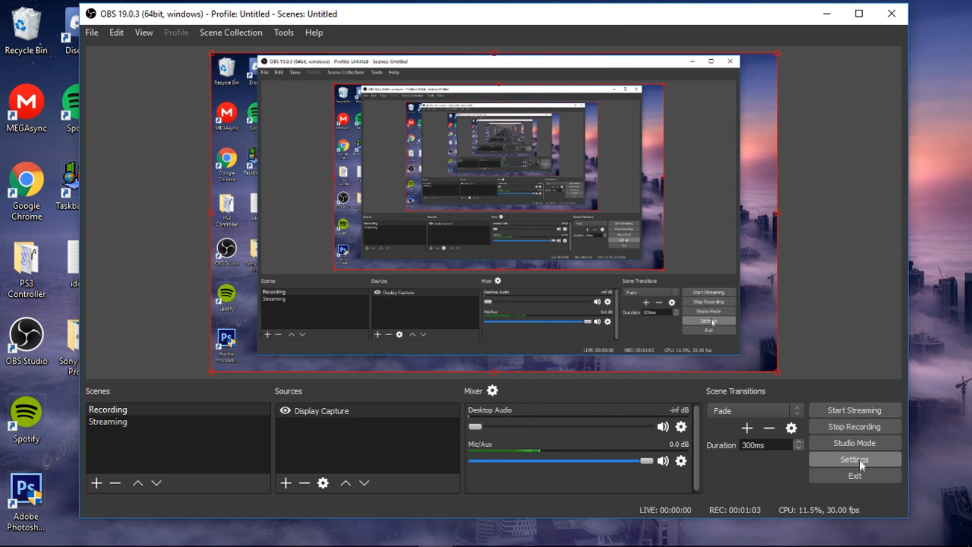
# Bring up the OBS Settings window, landing on the Stream page
pyautogui.click(859, 460)
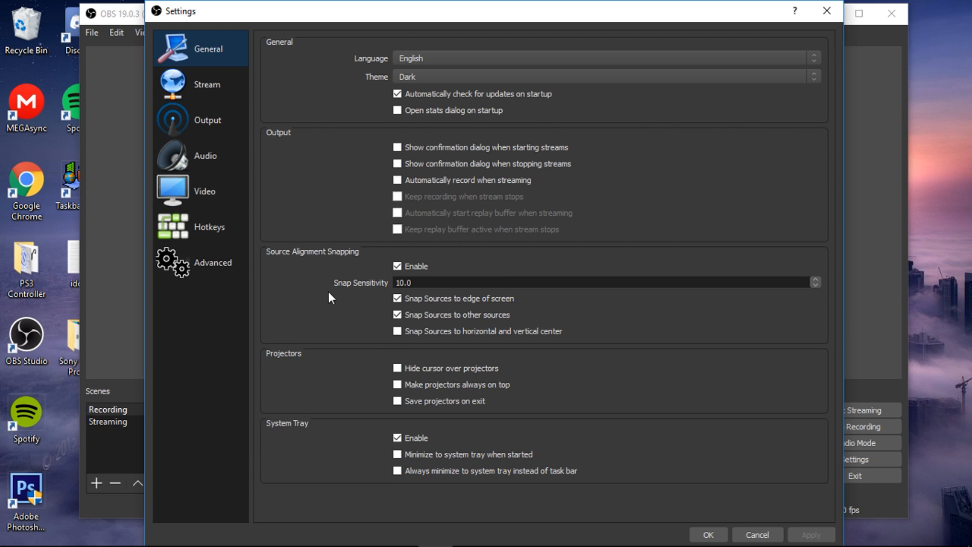
# Show the Output settings page, where the streaming encoder is x264
pyautogui.click(222, 84)
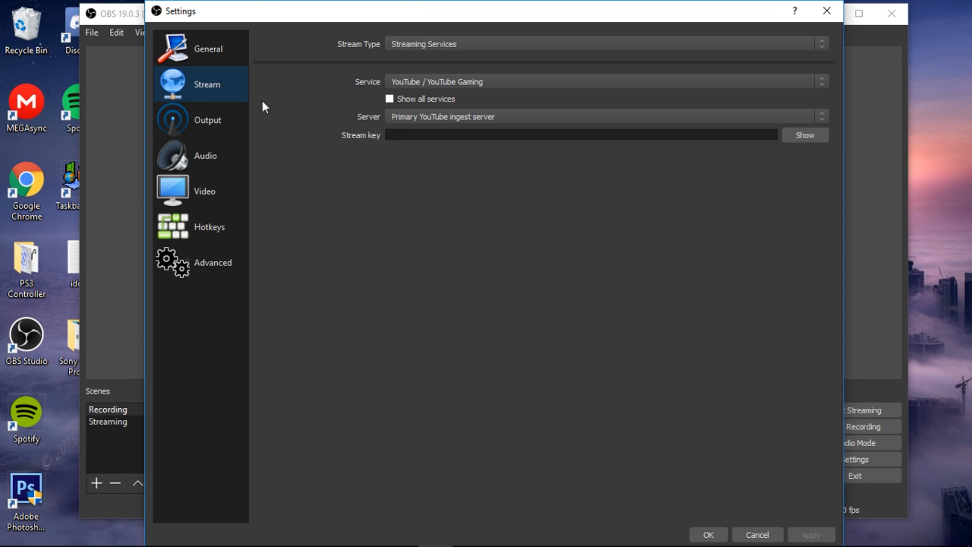
pyautogui.click(216, 121)
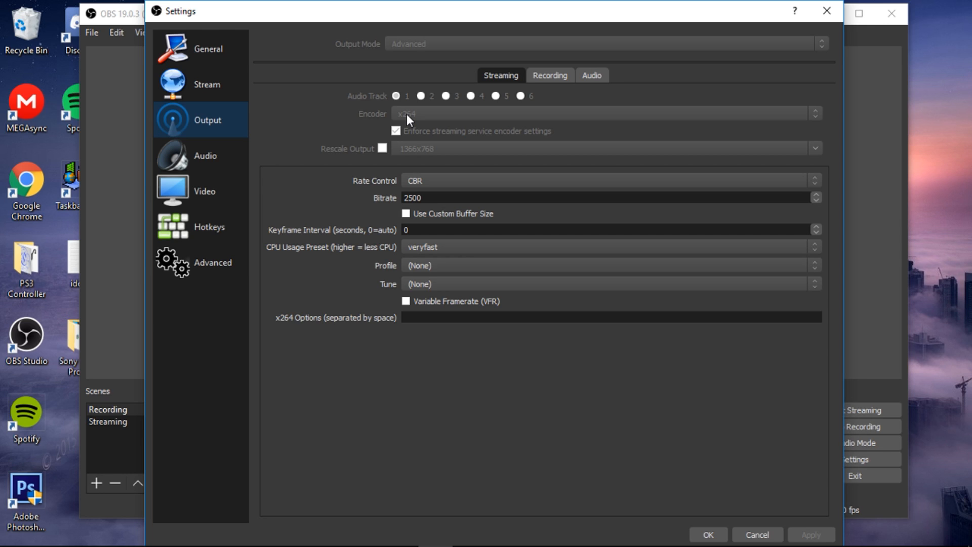
# Verify the recording encoder is x264, view Advanced, and confirm settings with OK
pyautogui.click(557, 77)
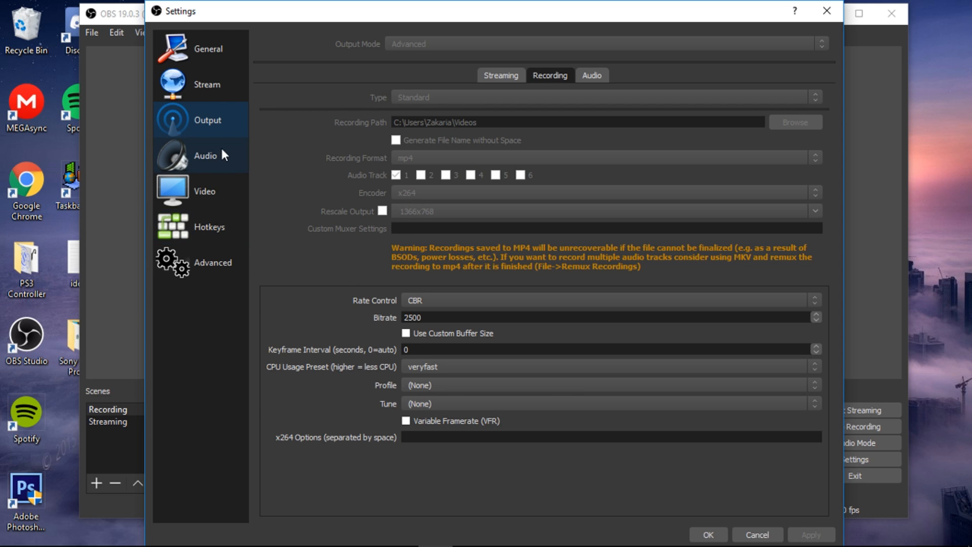
pyautogui.click(221, 265)
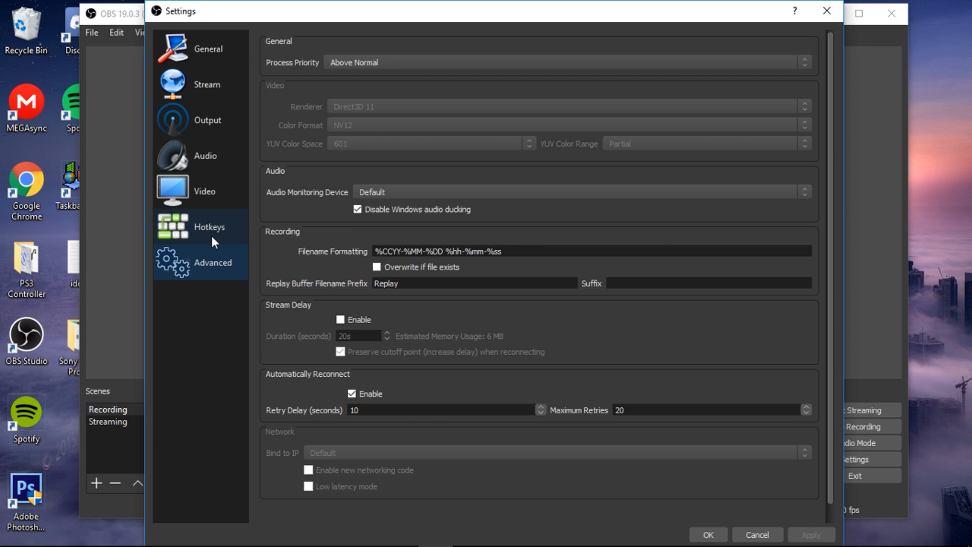
pyautogui.click(717, 536)
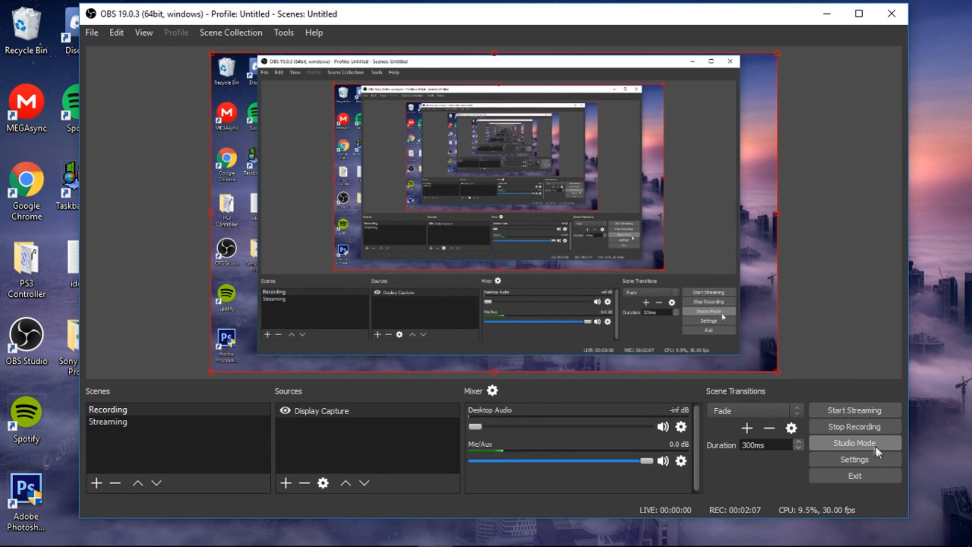